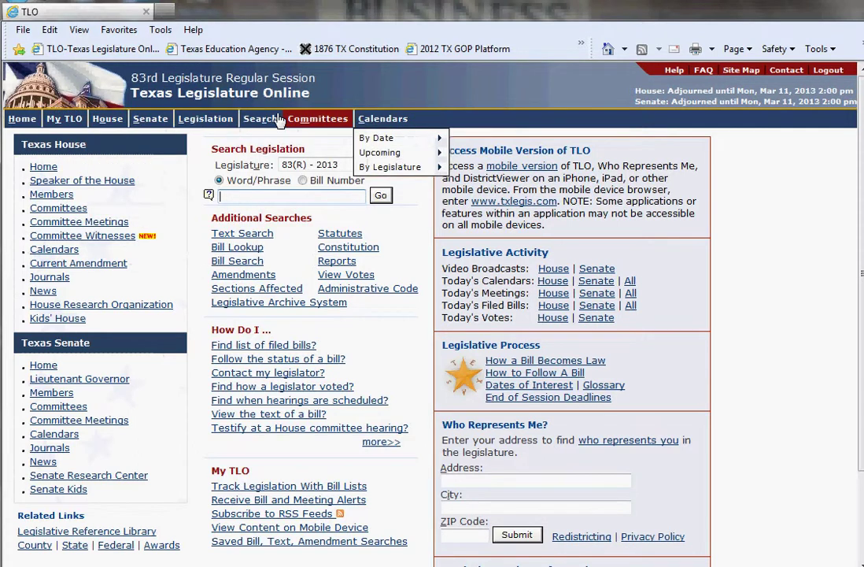
Visit the Text Search page, return home, and keep the session at 83(R) - 2013.
mouse_move(260, 123)
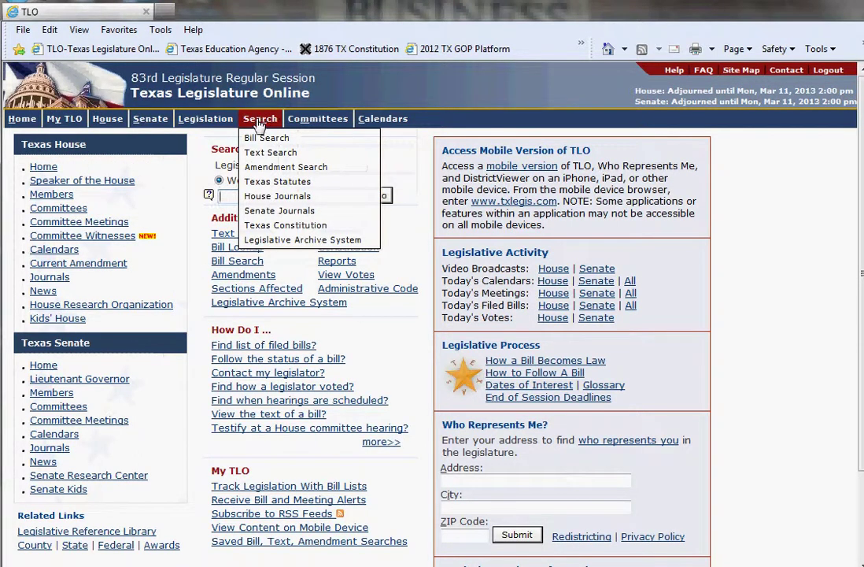
left_click(266, 156)
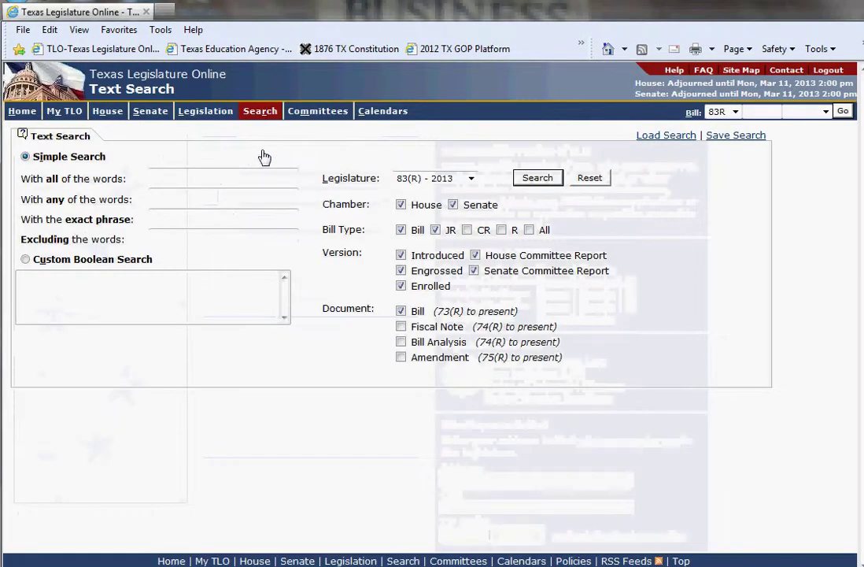
left_click(250, 48)
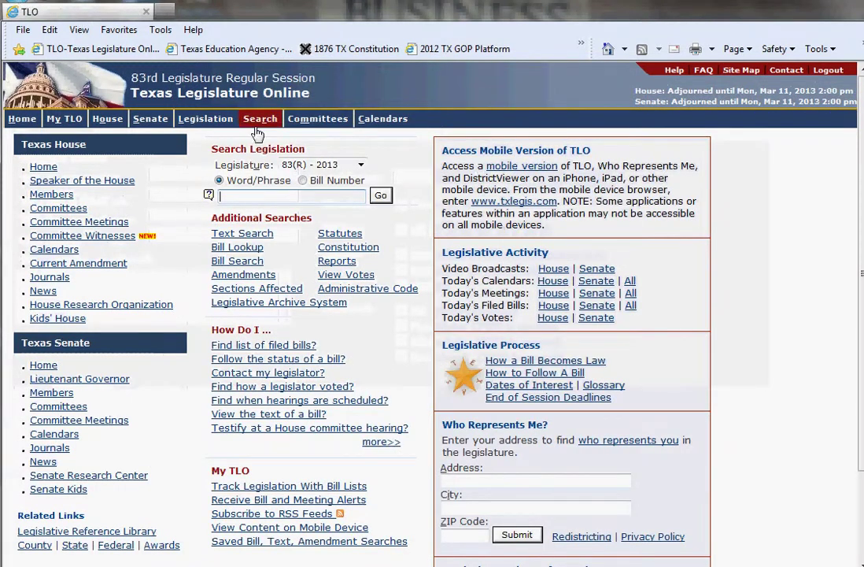
mouse_move(260, 118)
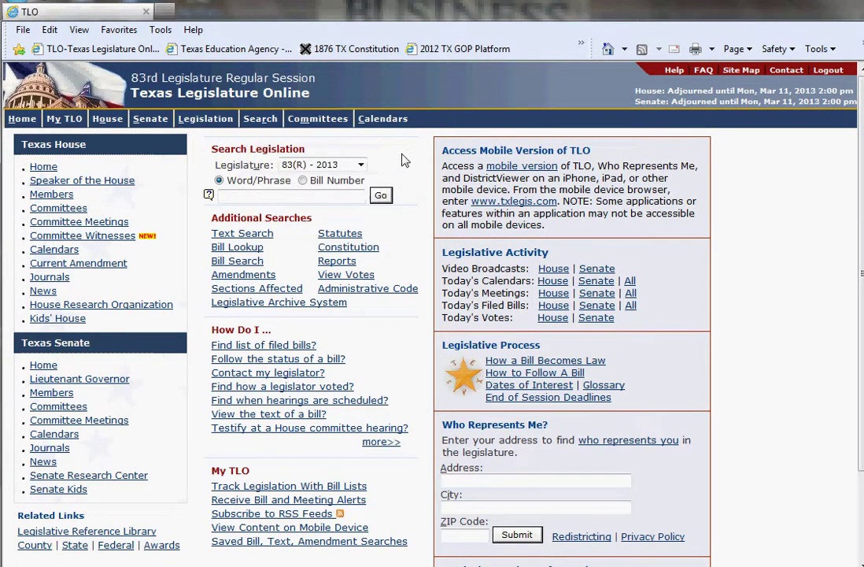
left_click(359, 167)
left_click(361, 166)
Choose Word/Phrase searching and read its help on word/phrase and bill number searches.
left_click(220, 182)
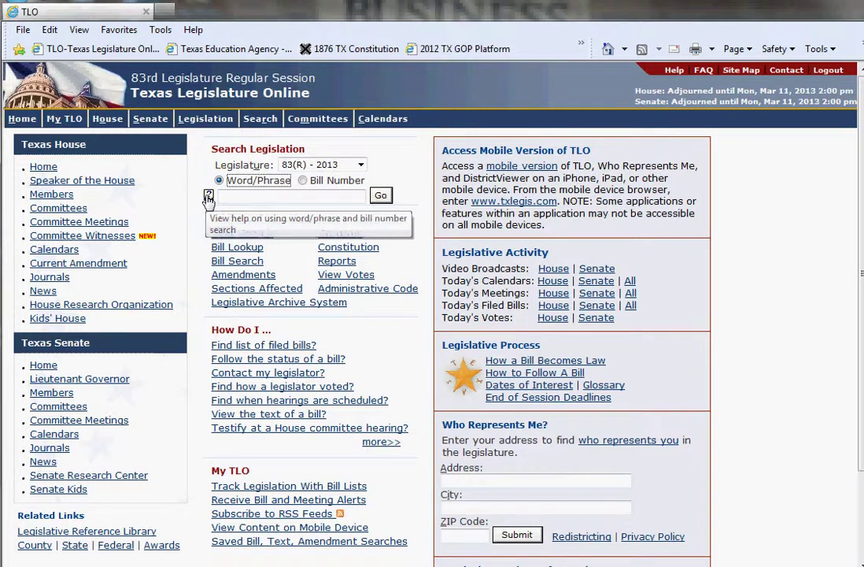
left_click(208, 195)
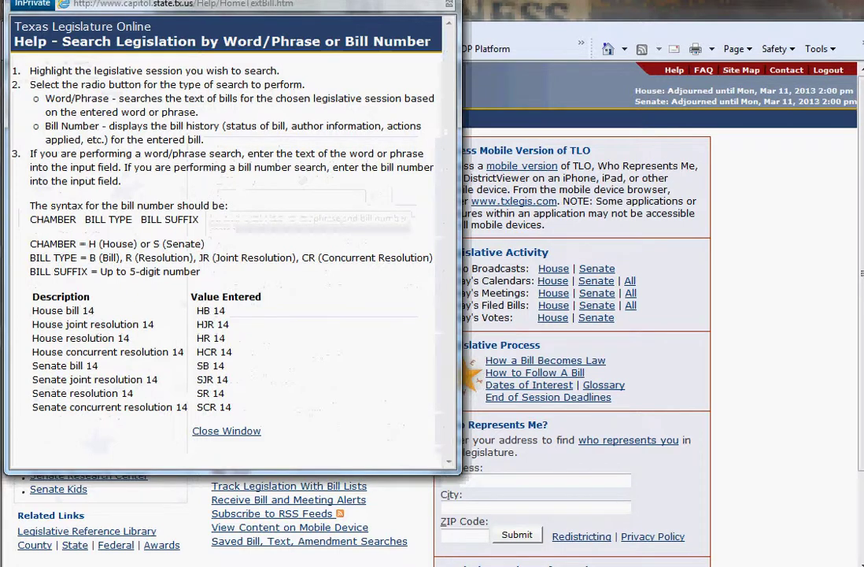
left_click(226, 431)
left_click(220, 195)
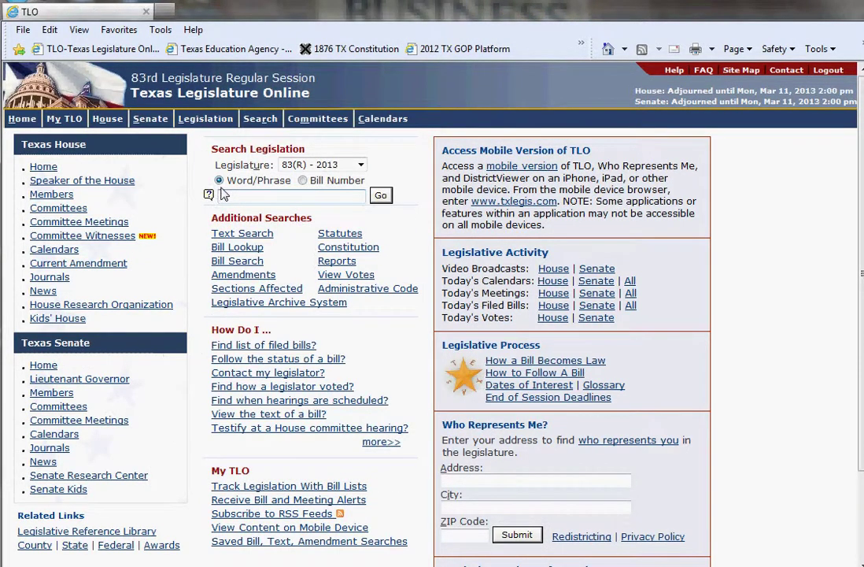
Toggle the search between Bill Number and Word/Phrase, ending on Word/Phrase.
left_click(302, 181)
left_click(244, 199)
left_click(220, 181)
left_click(240, 199)
Browse the Text Search and Bill Search pages, then return to the TLO home page.
left_click(240, 234)
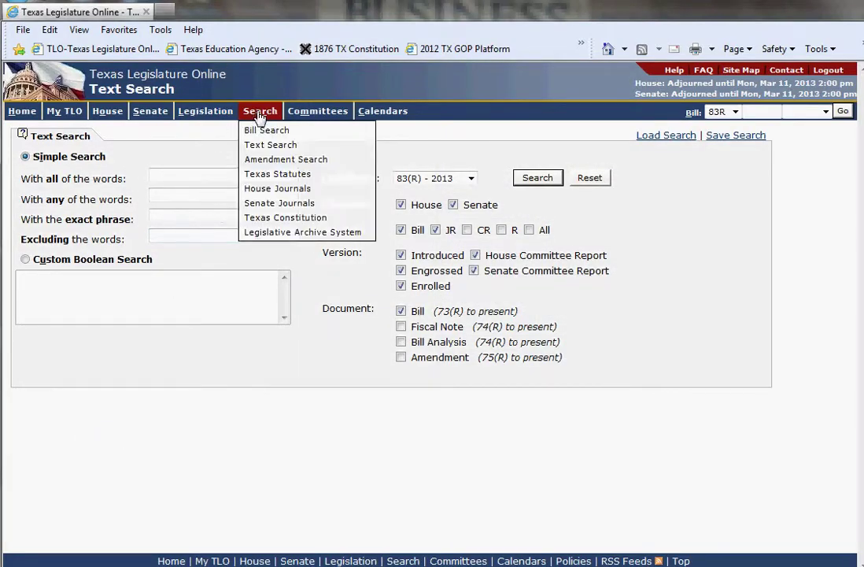
left_click(260, 132)
left_click(255, 117)
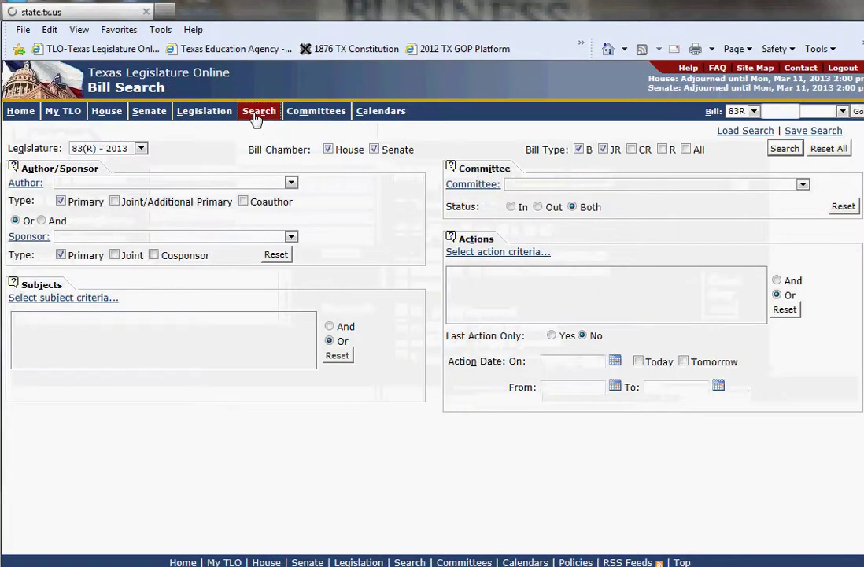
left_click(254, 144)
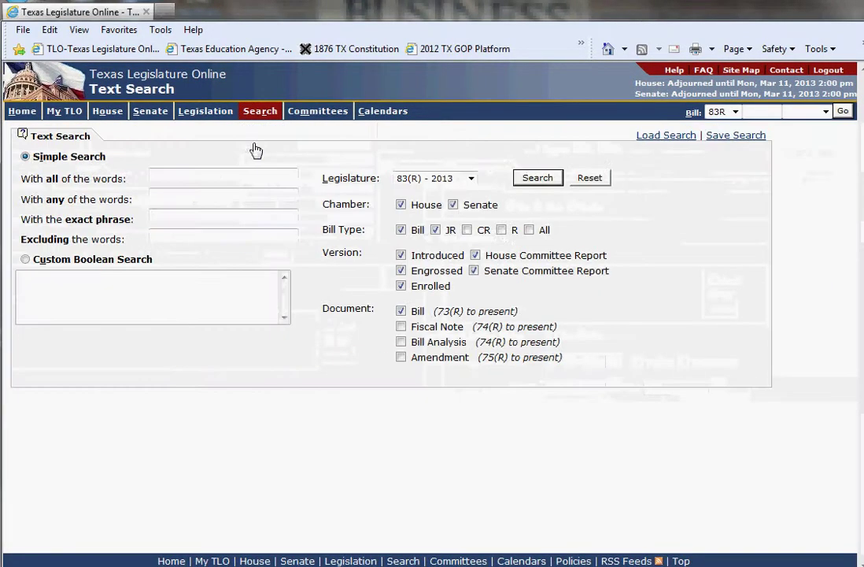
left_click(66, 50)
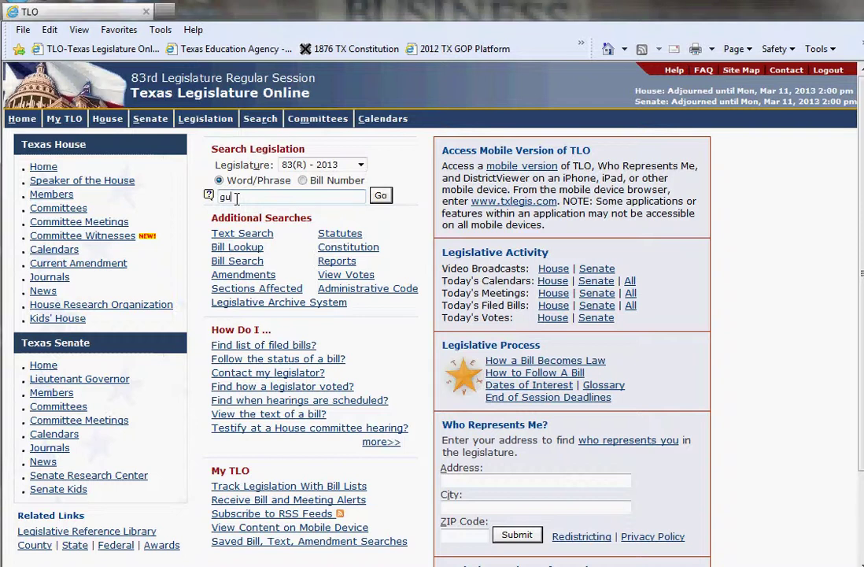
Search for gun and scroll through the 11 matching 83rd-session bills.
key("Return")
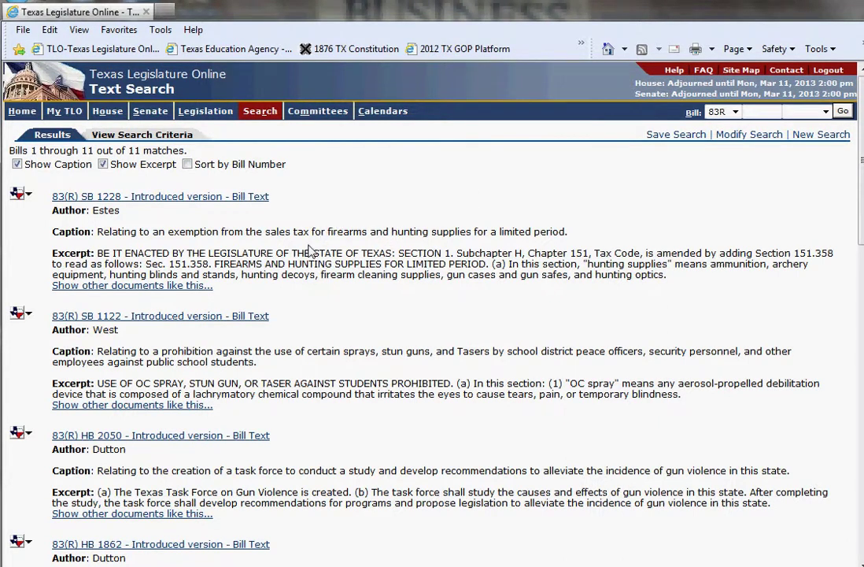
scroll(343, 218, "down", 7)
scroll(421, 215, "down", 5)
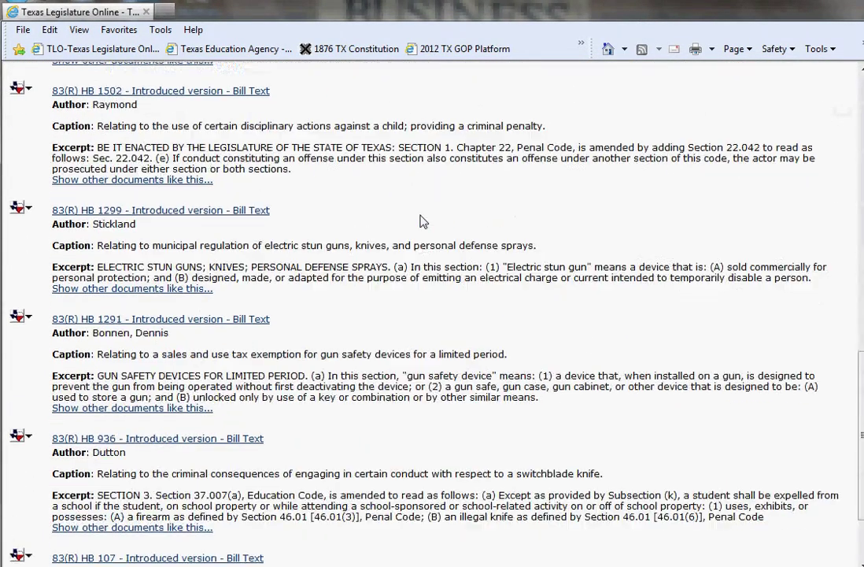
scroll(421, 216, "up", 11)
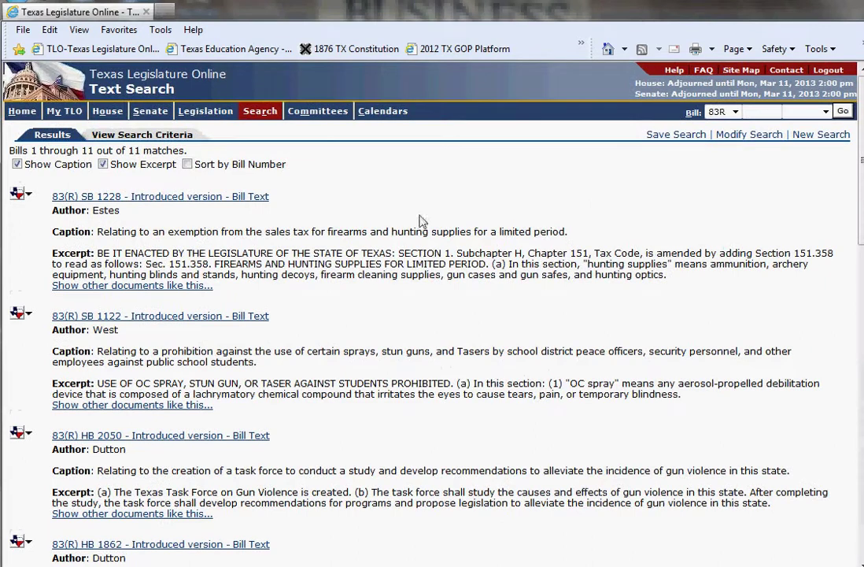
View the introduced text of SB 1228, then close its tab.
triple_click(133, 198)
left_click(132, 197)
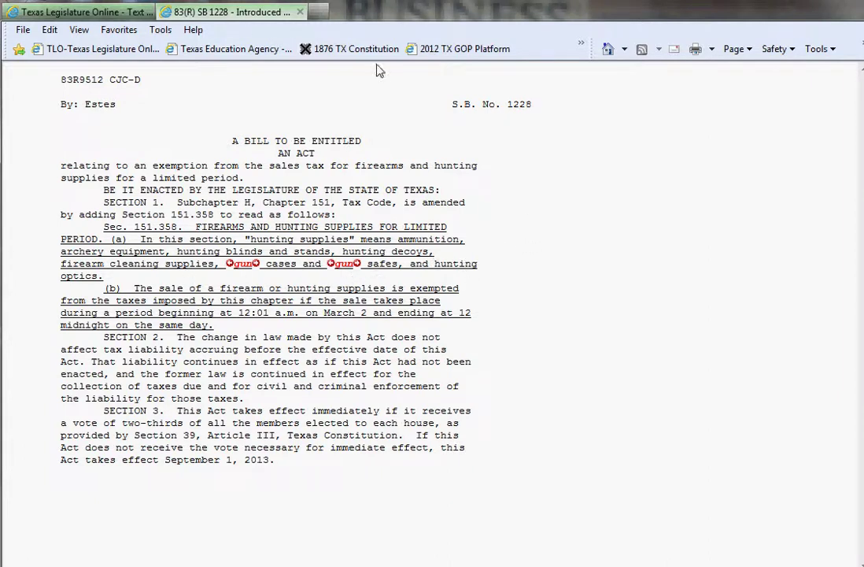
left_click(300, 13)
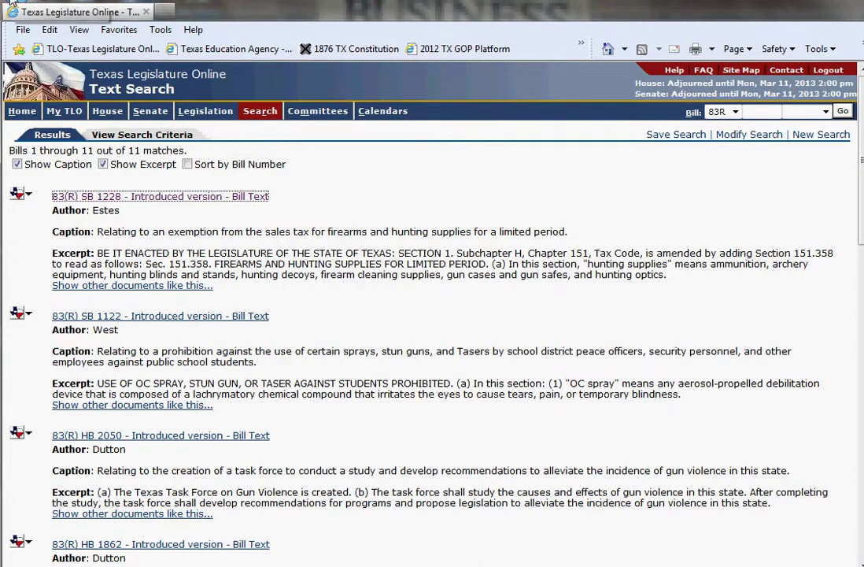
In a new tab, load the TLO home page and run a word search for firearm.
left_click(164, 12)
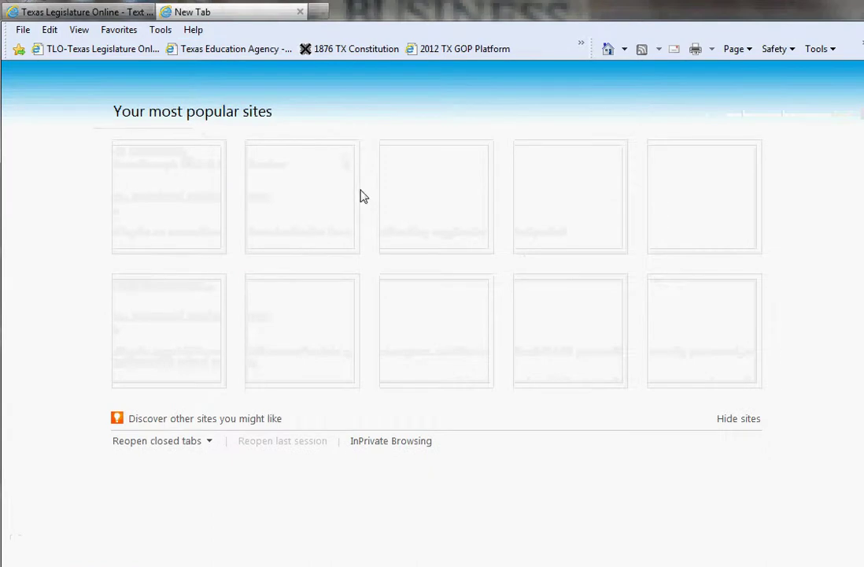
left_click(75, 50)
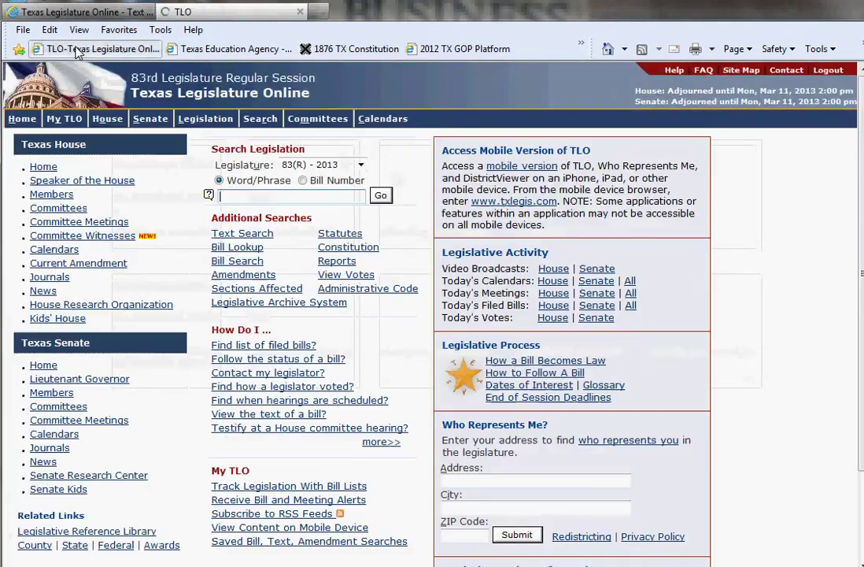
mouse_move(230, 208)
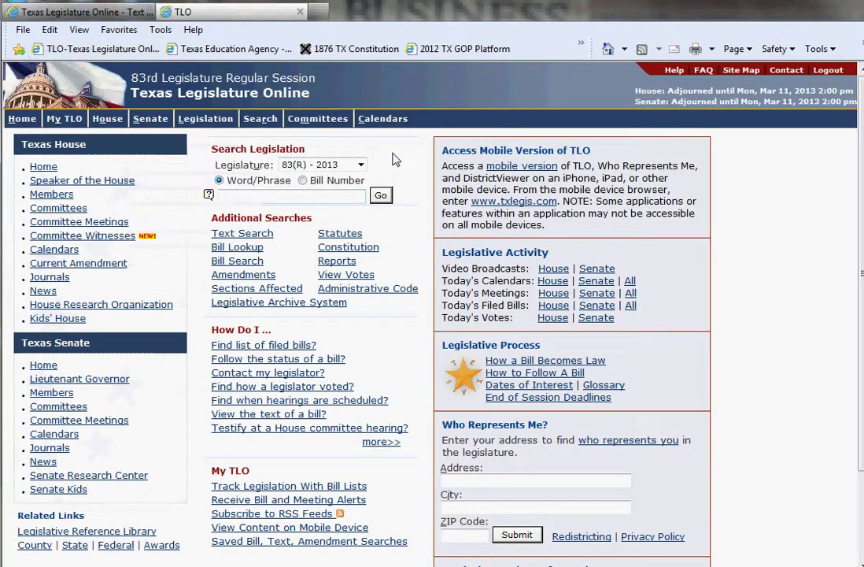
left_click(227, 196)
type("firearm")
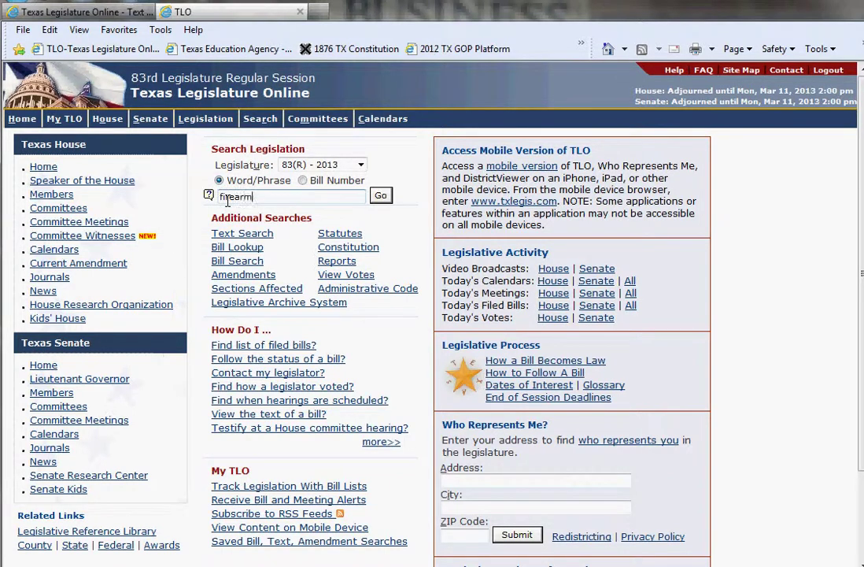
key("Return")
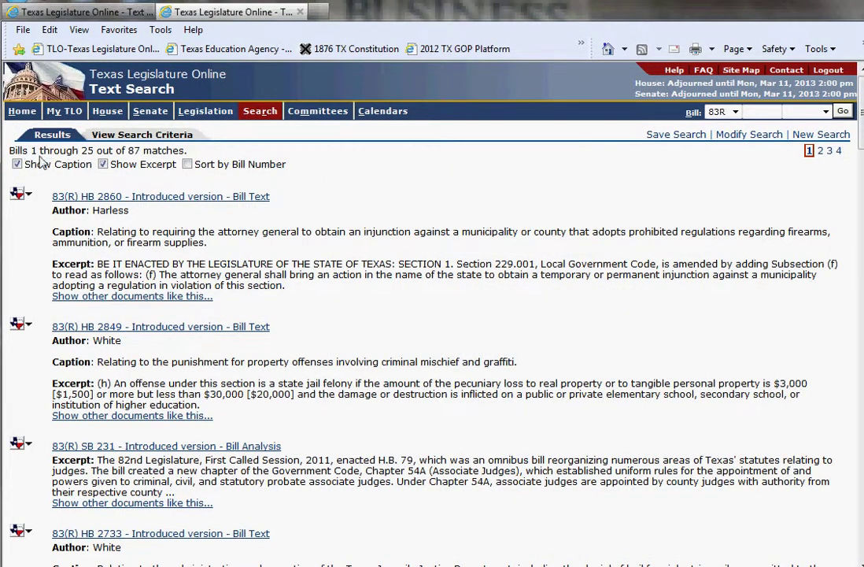
Scroll the firearm results and check the bill lookup session list, keeping 83R.
scroll(405, 171, "down", 1)
scroll(406, 171, "down", 15)
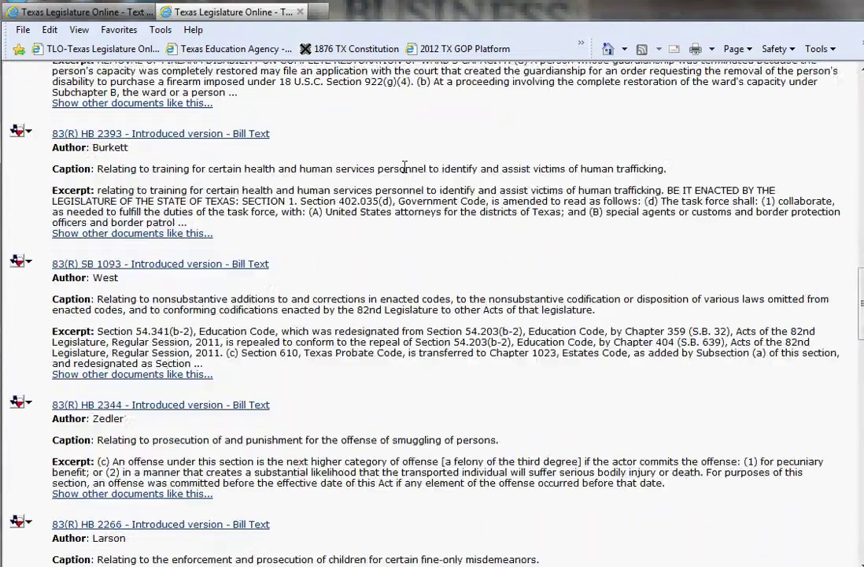
scroll(402, 170, "up", 16)
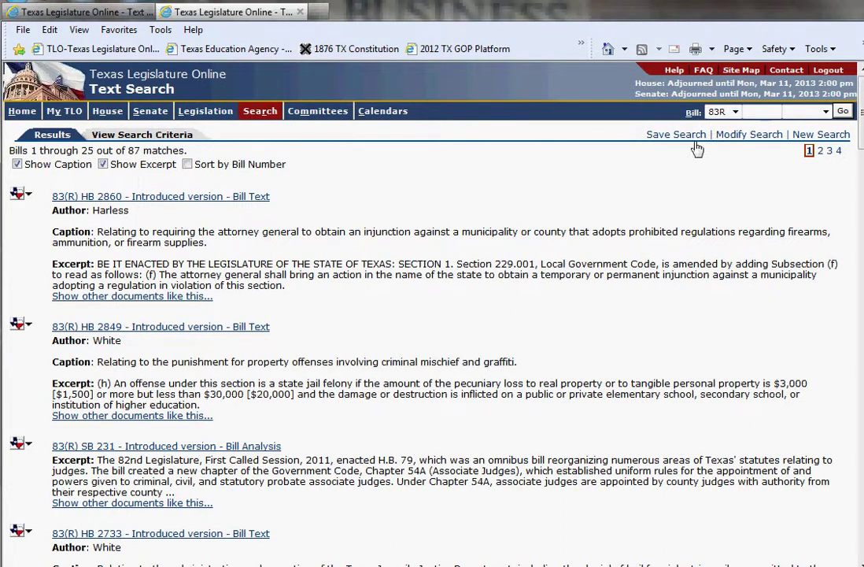
left_click(735, 113)
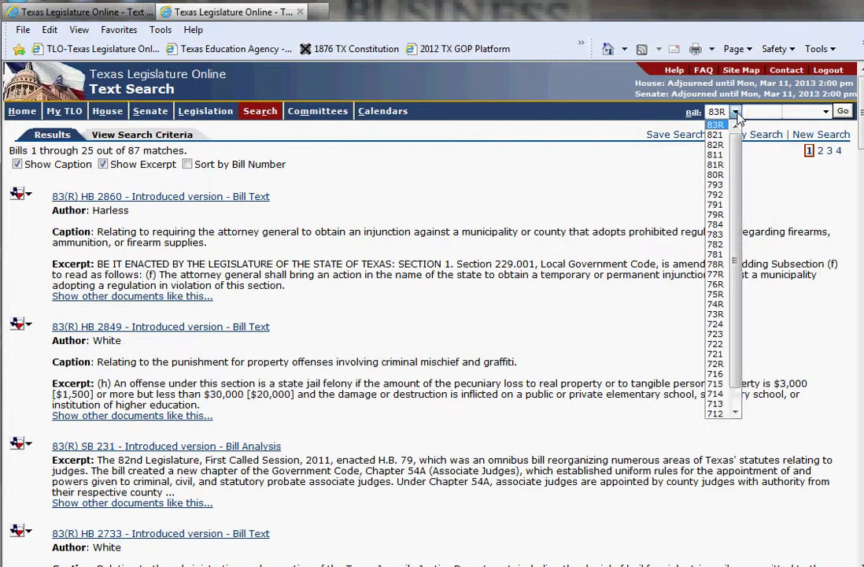
left_click(737, 115)
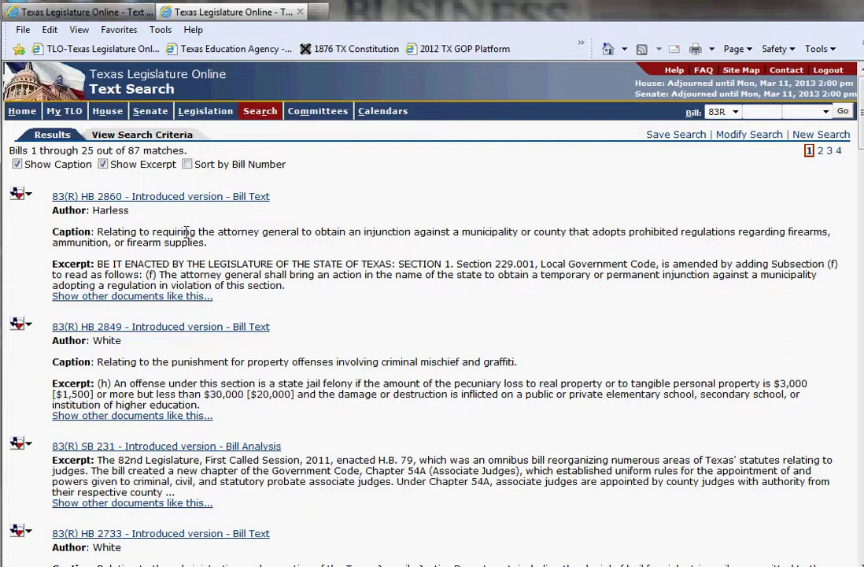
View the HB 2860 bill text, then close it and the firearm results tab.
left_click(154, 197)
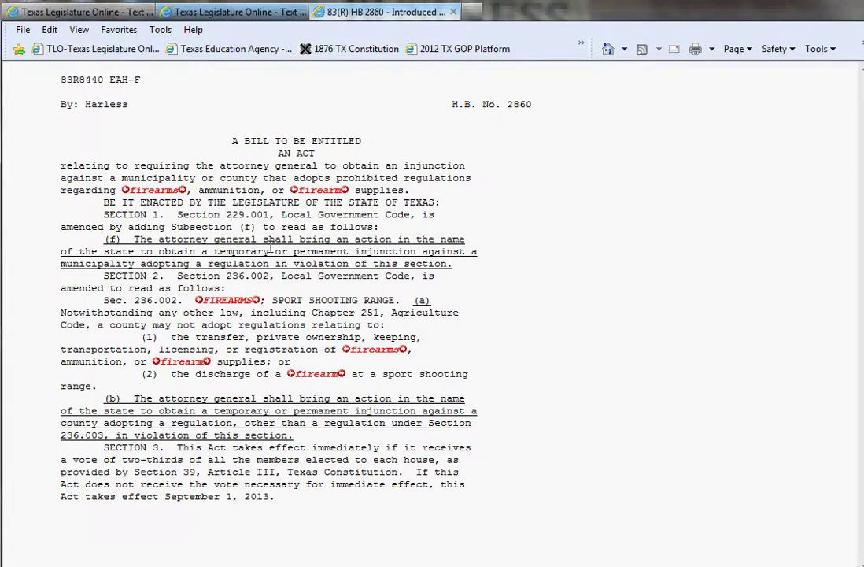
left_click(453, 12)
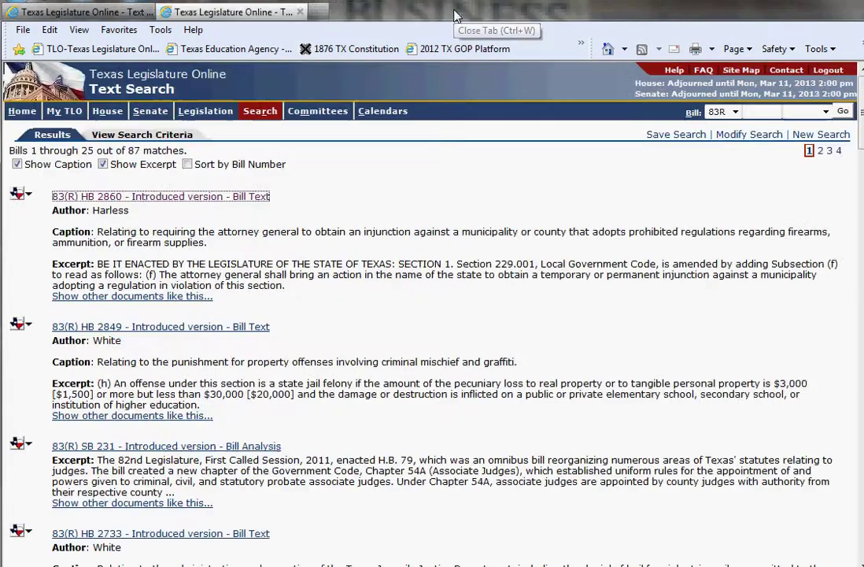
left_click(305, 12)
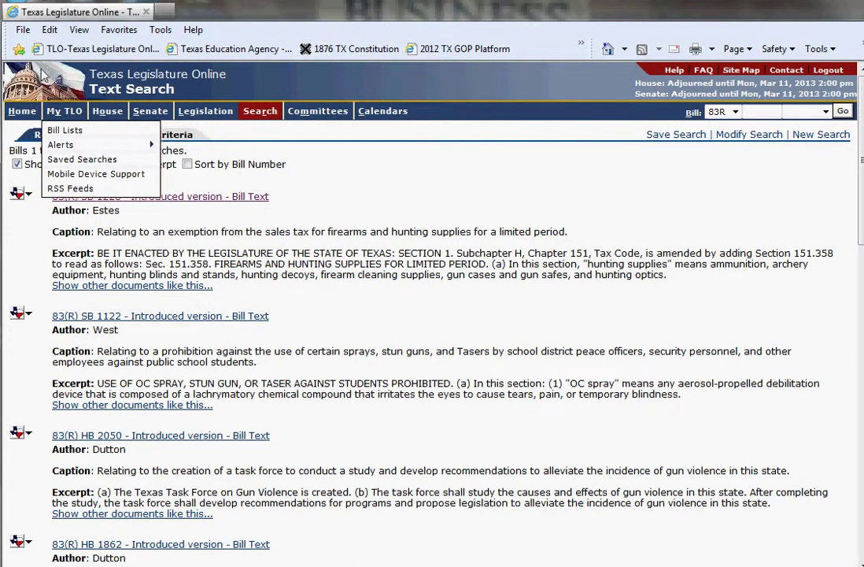
Go to the TLO home page, open the blank Text Search form, and call up its help.
left_click(95, 48)
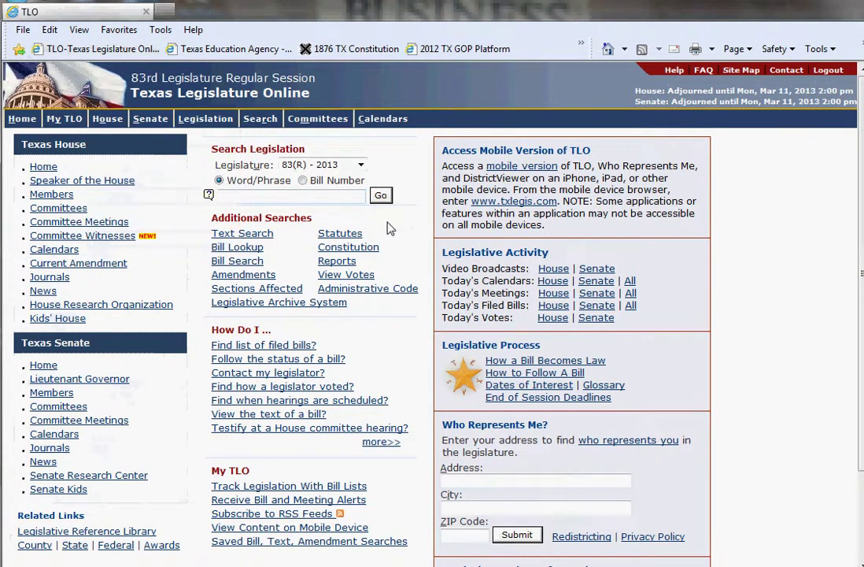
left_click(236, 234)
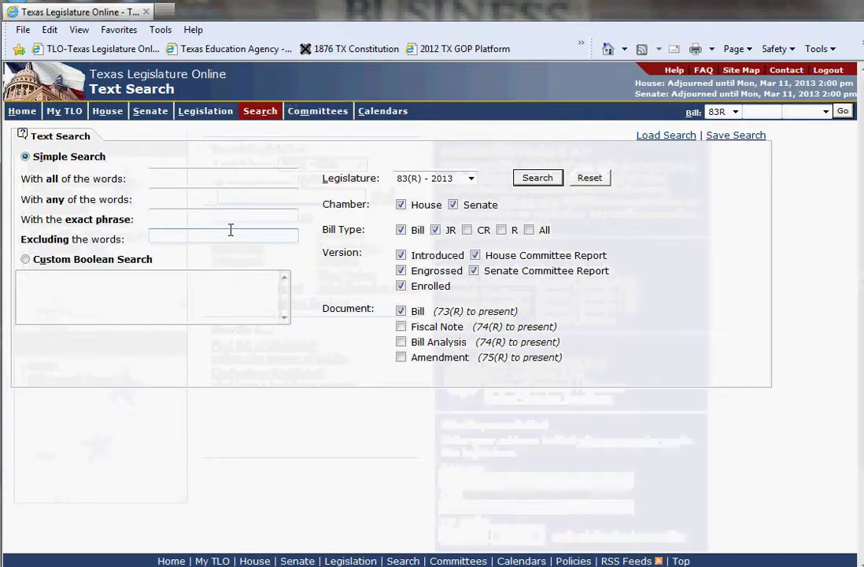
left_click(22, 136)
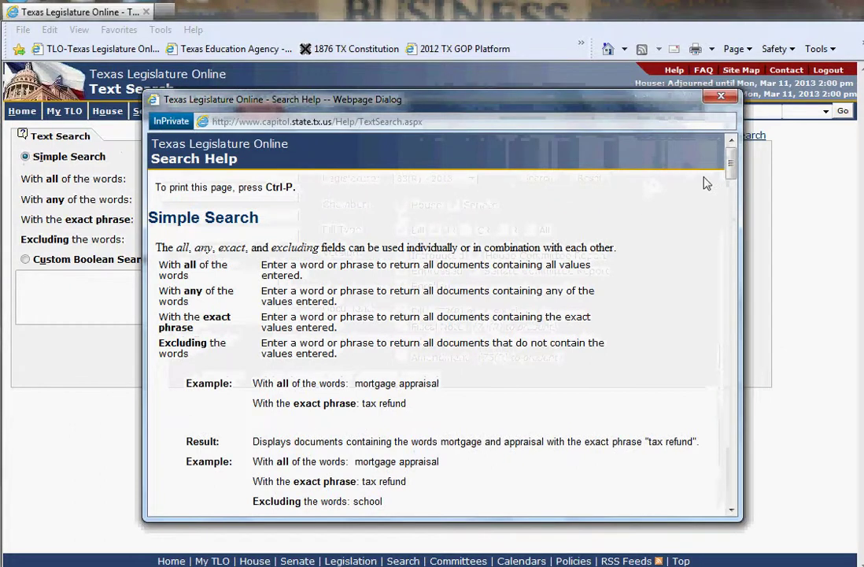
Read through the Search Help on operators like AND, NEAR and NOT, then close it.
scroll(663, 254, "down", 3)
scroll(668, 246, "down", 3)
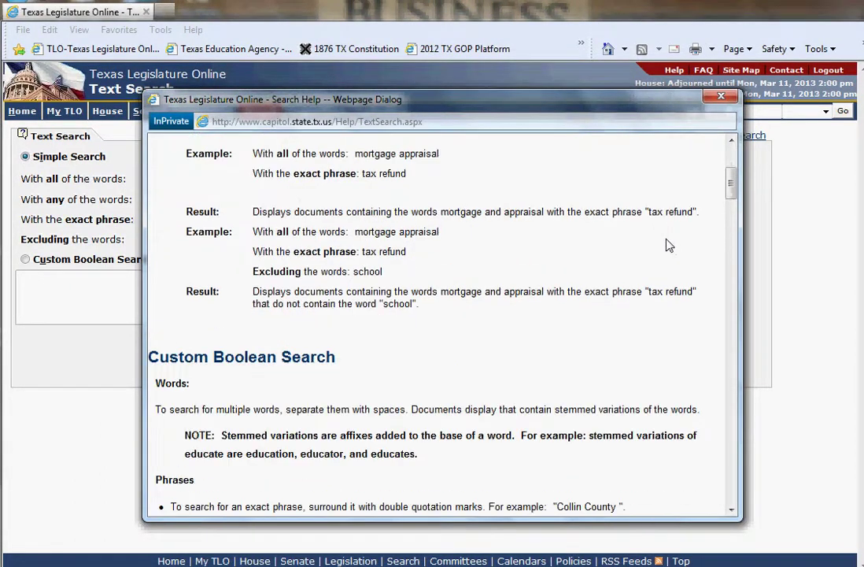
scroll(665, 245, "up", 5)
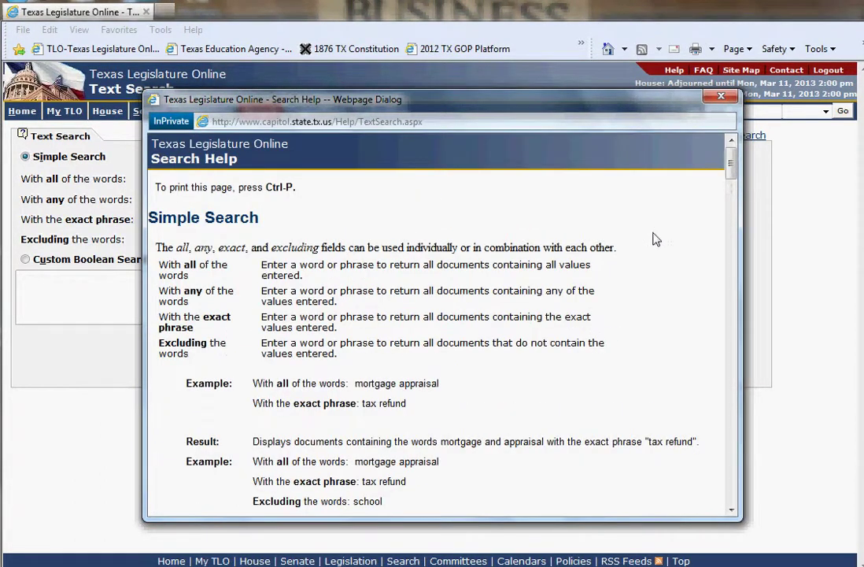
scroll(674, 241, "down", 6)
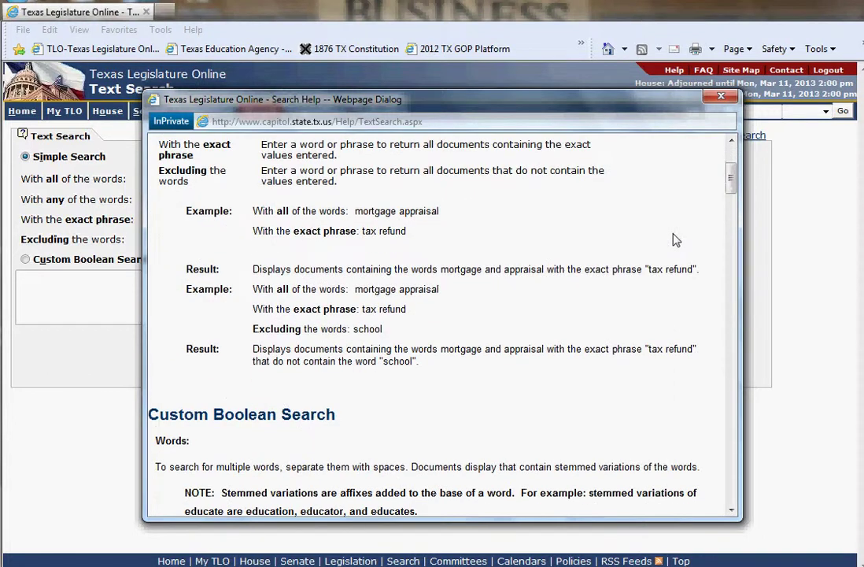
scroll(673, 245, "down", 6)
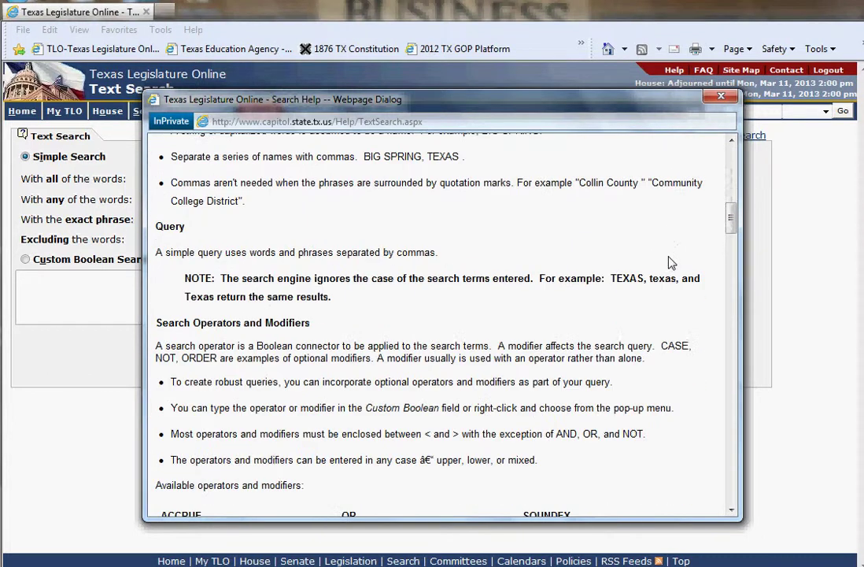
scroll(666, 264, "down", 8)
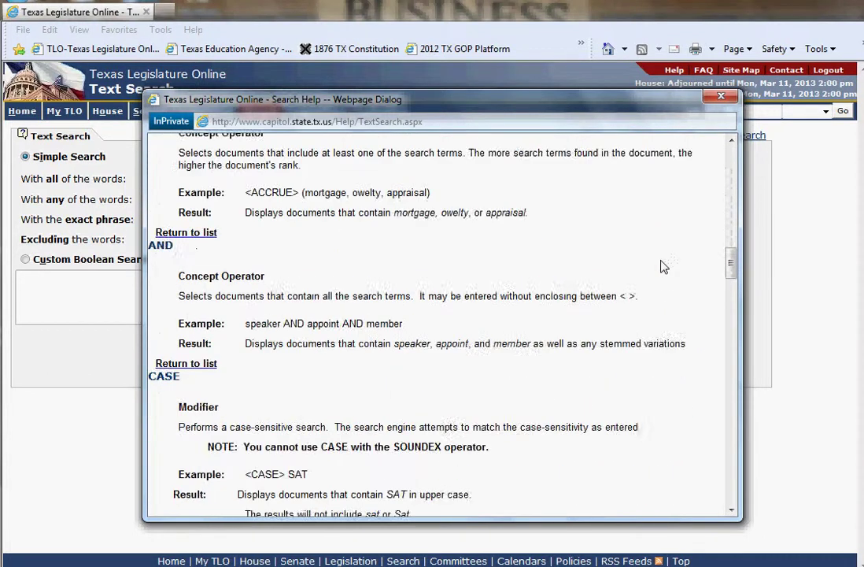
scroll(652, 280, "down", 3)
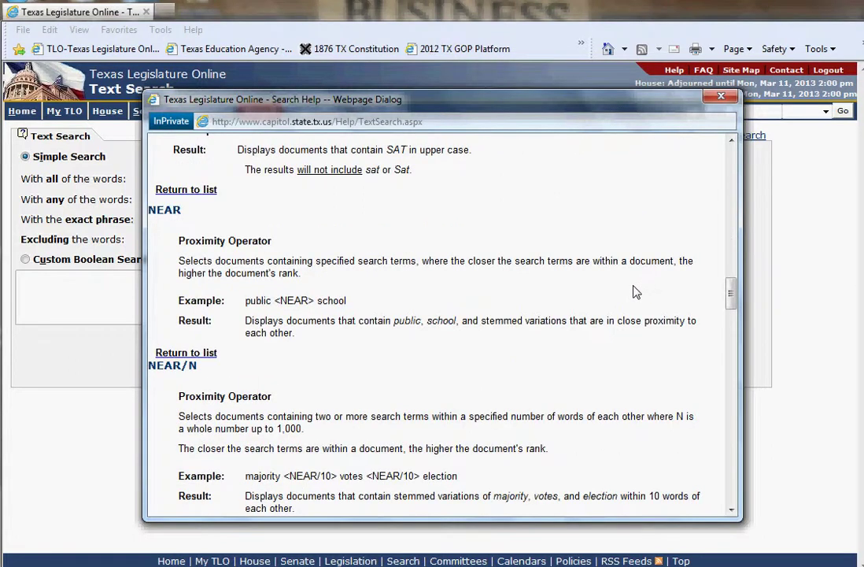
scroll(622, 291, "down", 4)
scroll(638, 293, "down", 2)
scroll(641, 291, "up", 15)
left_click(720, 97)
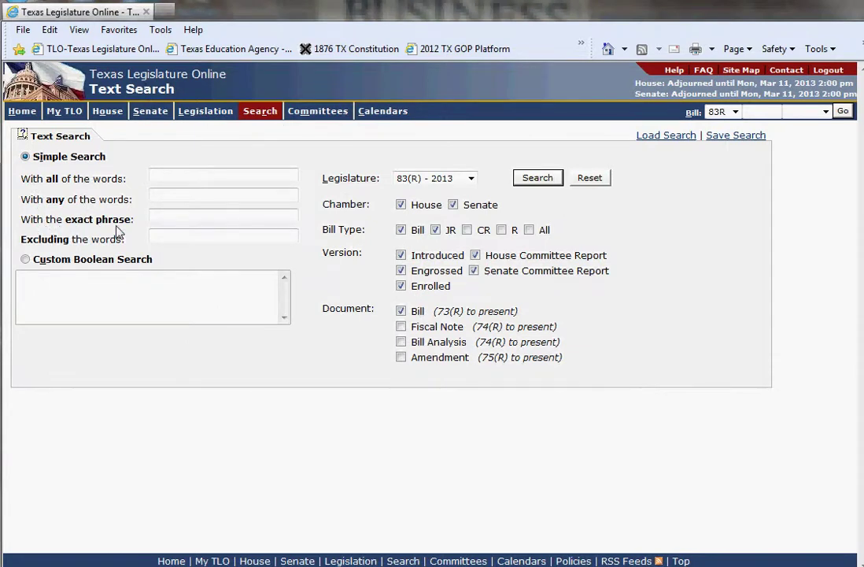
Search with all of the words gun, firearm (5 matches), then go back to the form.
left_click(165, 174)
key("Return")
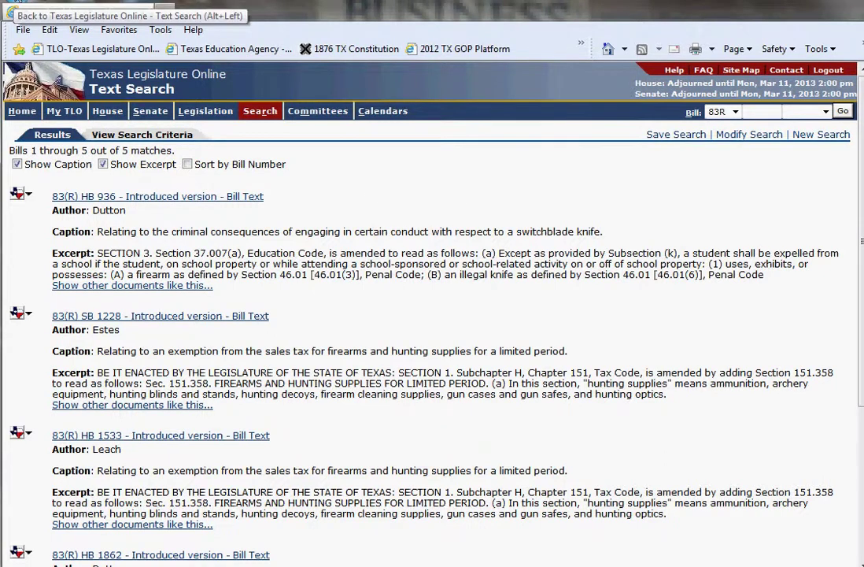
left_click(12, 4)
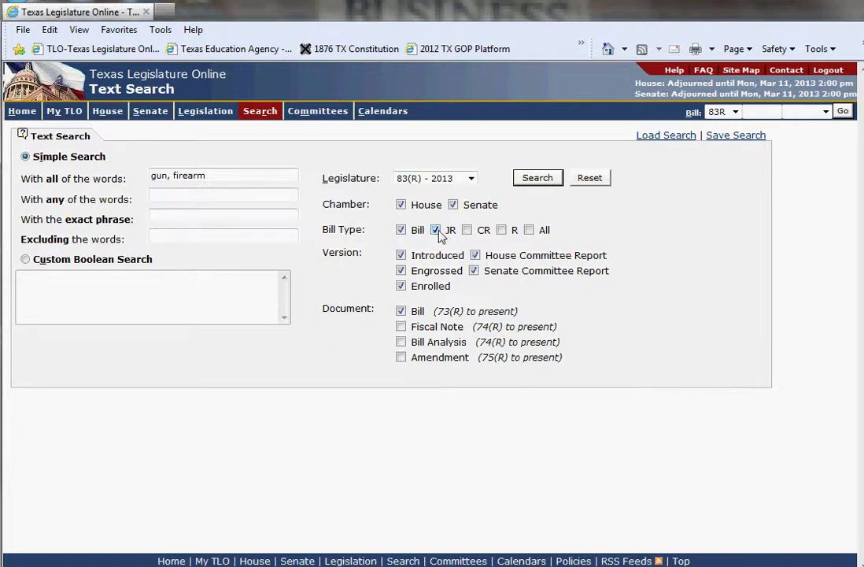
Include CR and R bill types and rerun the search.
left_click(466, 231)
left_click(501, 231)
left_click(535, 178)
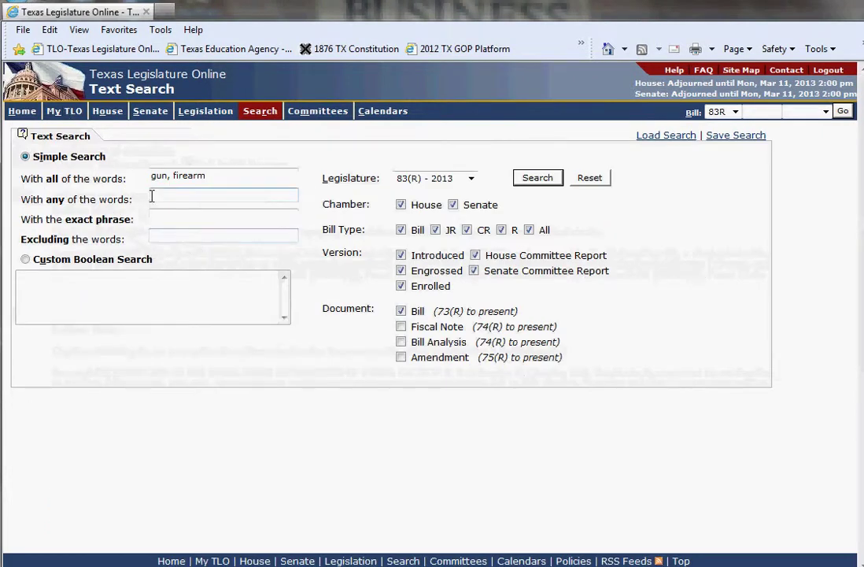
Search any of the words gun firearm with the all-words field cleared, then go back.
left_click(179, 198)
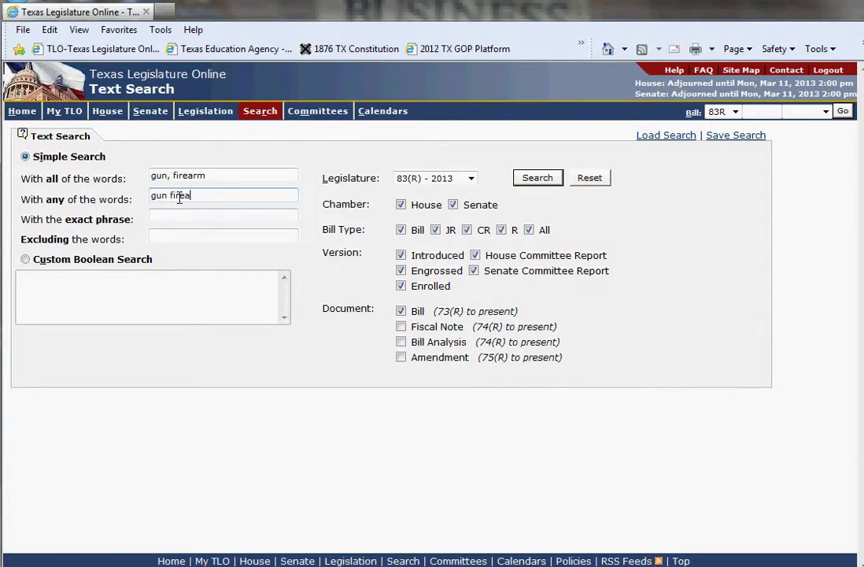
left_click_drag(222, 178, 136, 175)
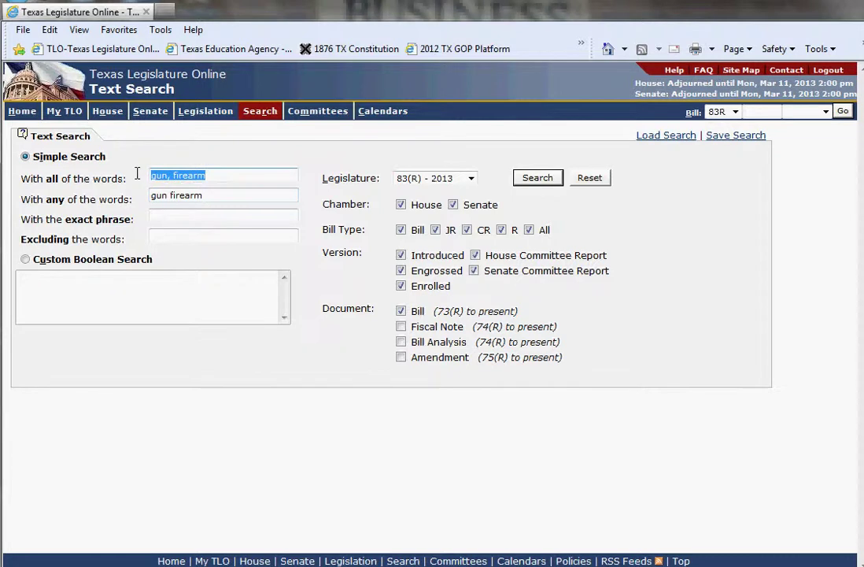
key("BackSpace")
left_click(532, 181)
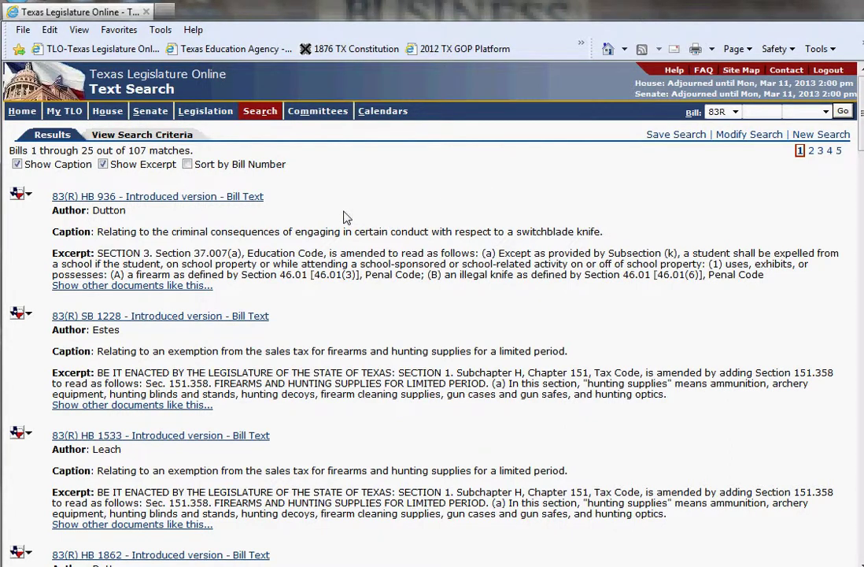
key("alt+Left")
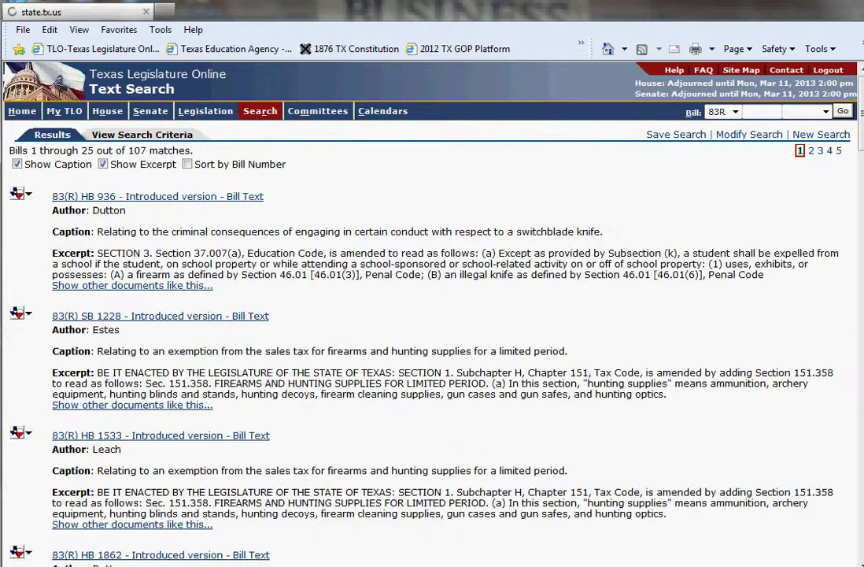
left_click(23, 135)
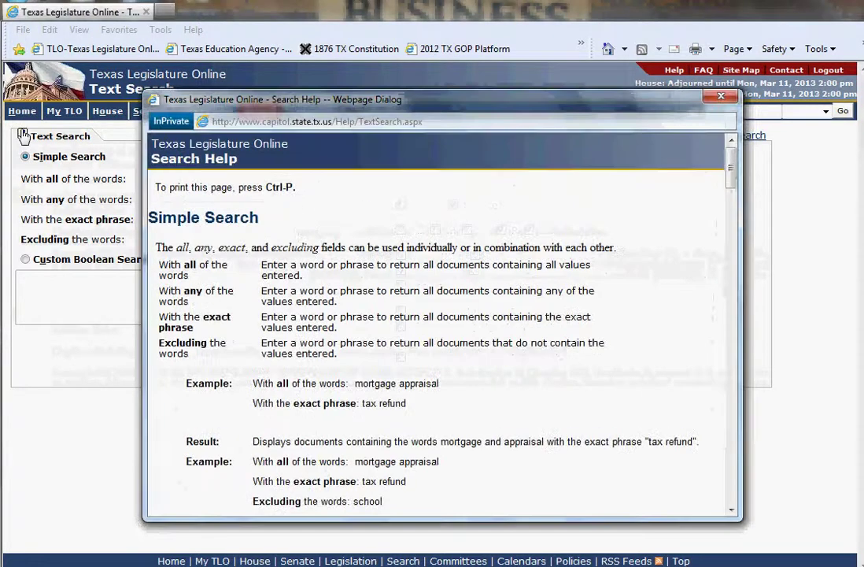
scroll(497, 240, "down", 10)
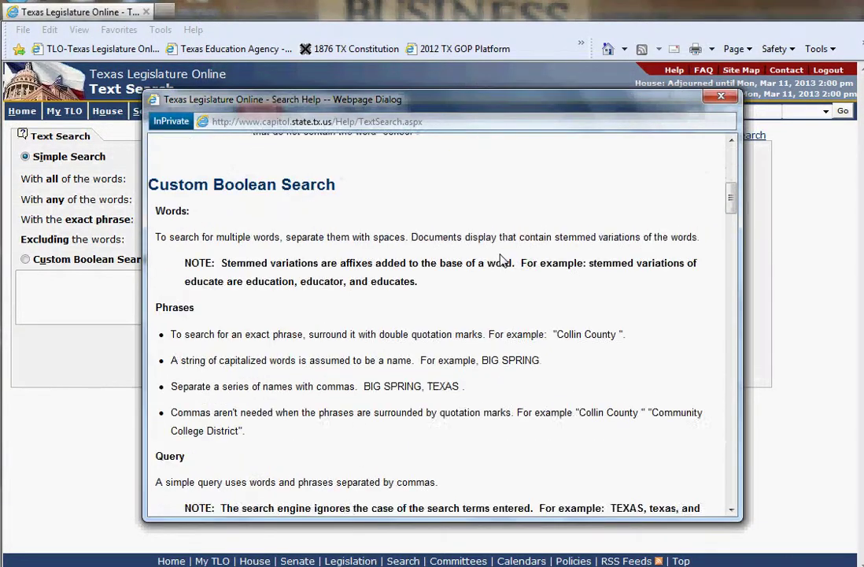
scroll(464, 259, "up", 10)
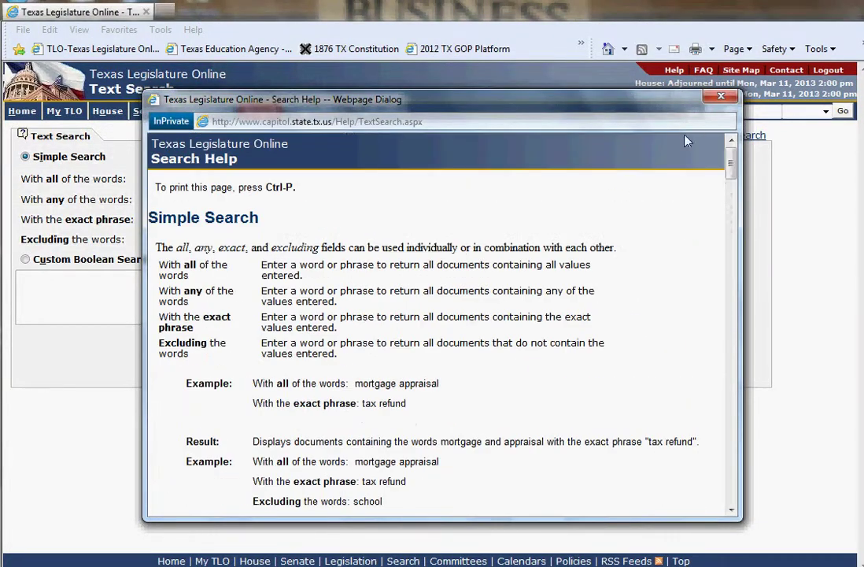
left_click(720, 96)
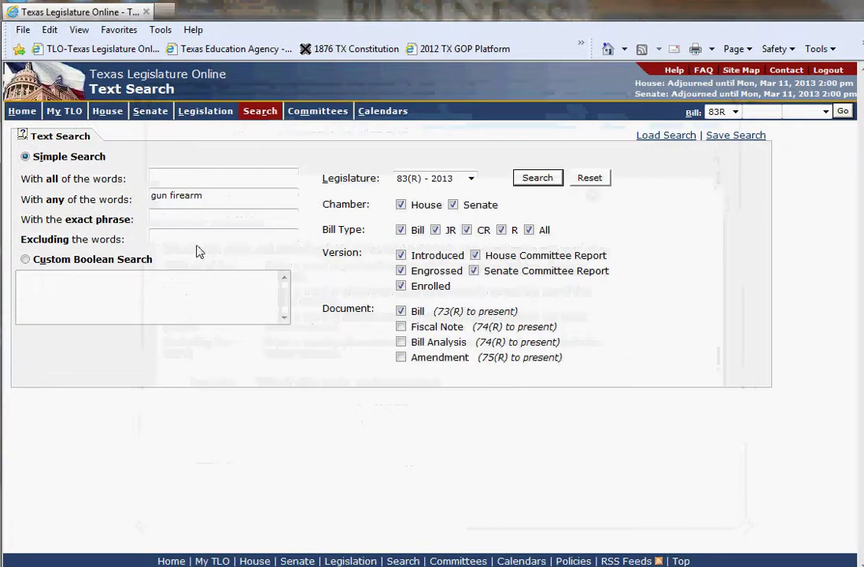
left_click(170, 197)
Clear the any-words field, search the exact phrase firearm control (0 matches), and return to the form.
key("ctrl+a")
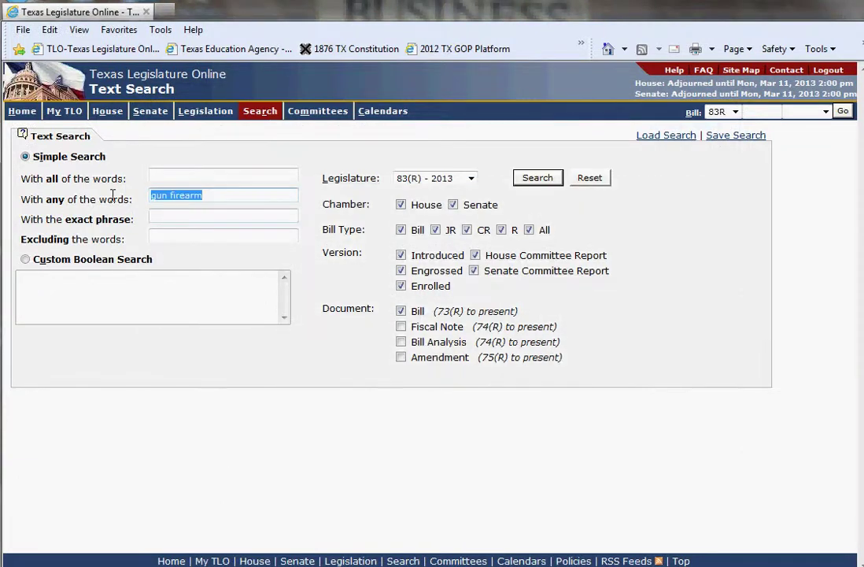
key("BackSpace")
left_click(156, 217)
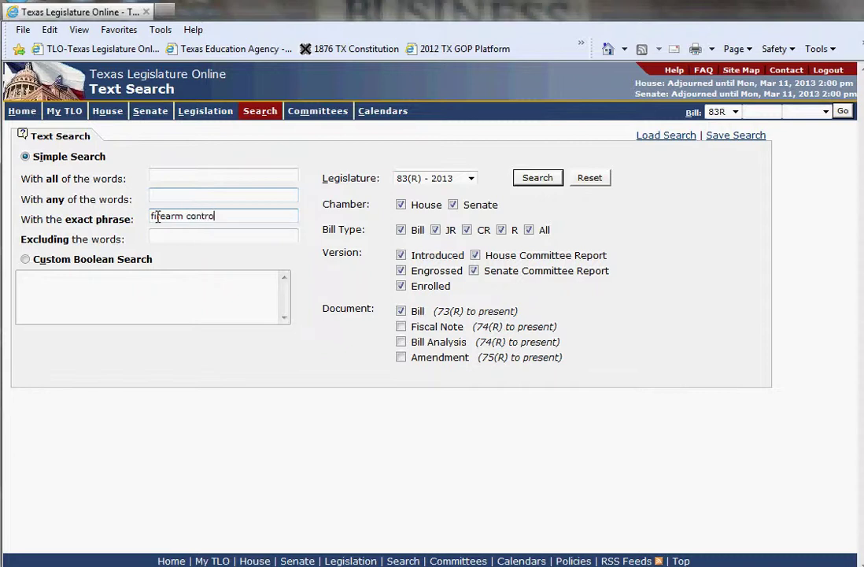
left_click(538, 180)
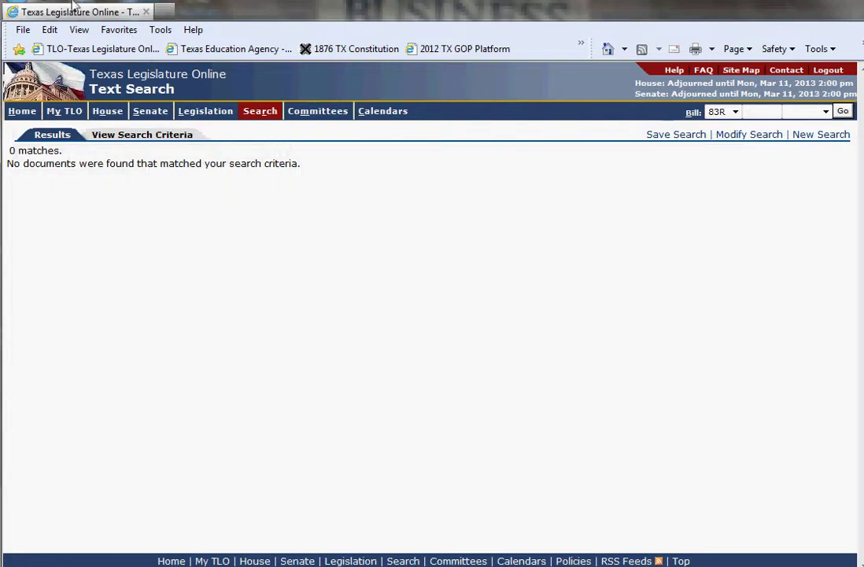
left_click(141, 134)
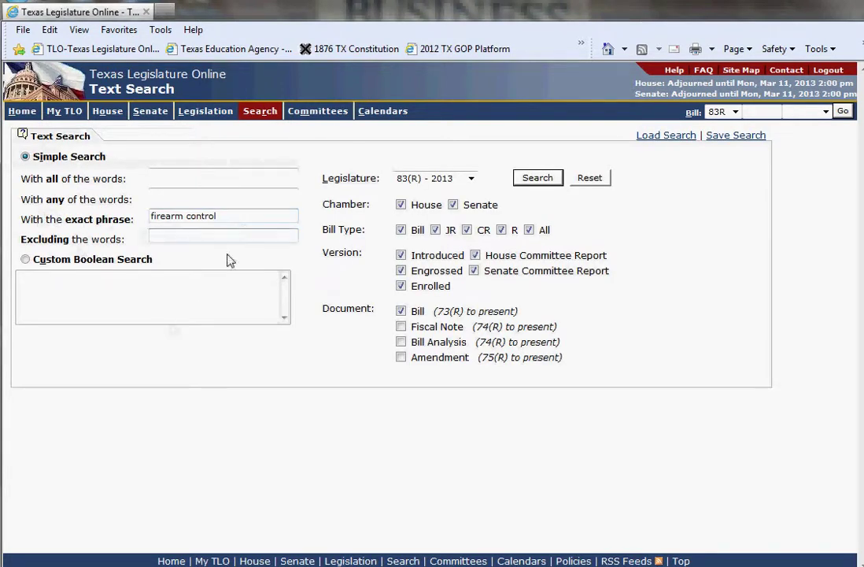
Switch to Custom Boolean Search and bring up the Boolean connectors list in its query box.
left_click(26, 260)
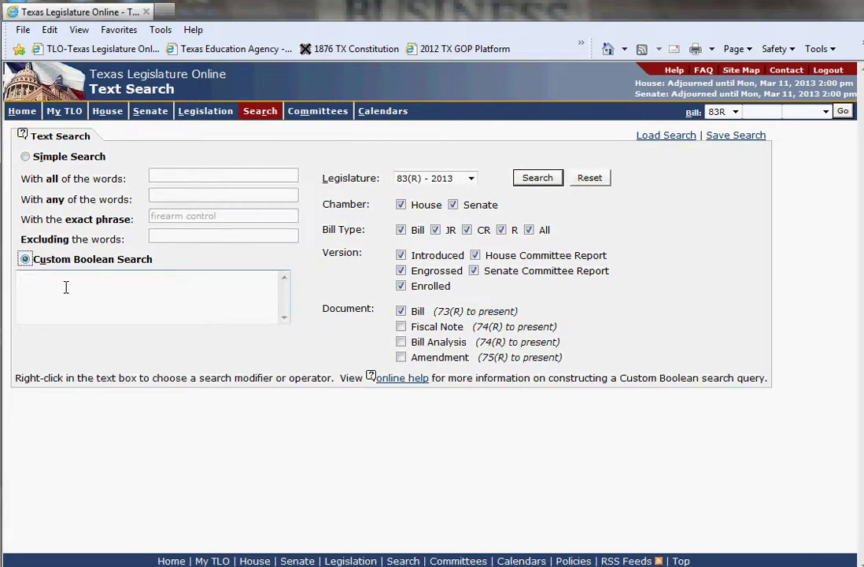
right_click(66, 287)
left_click(33, 281)
right_click(33, 280)
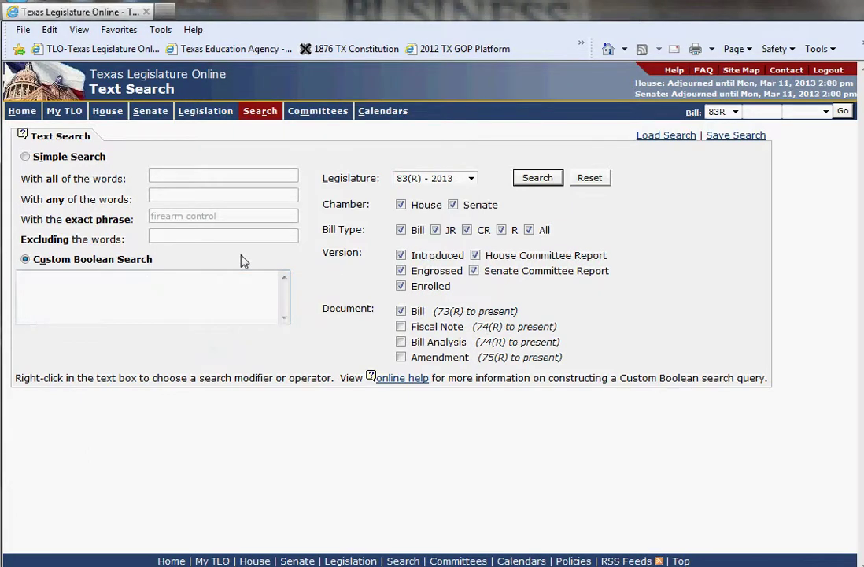
left_click(23, 135)
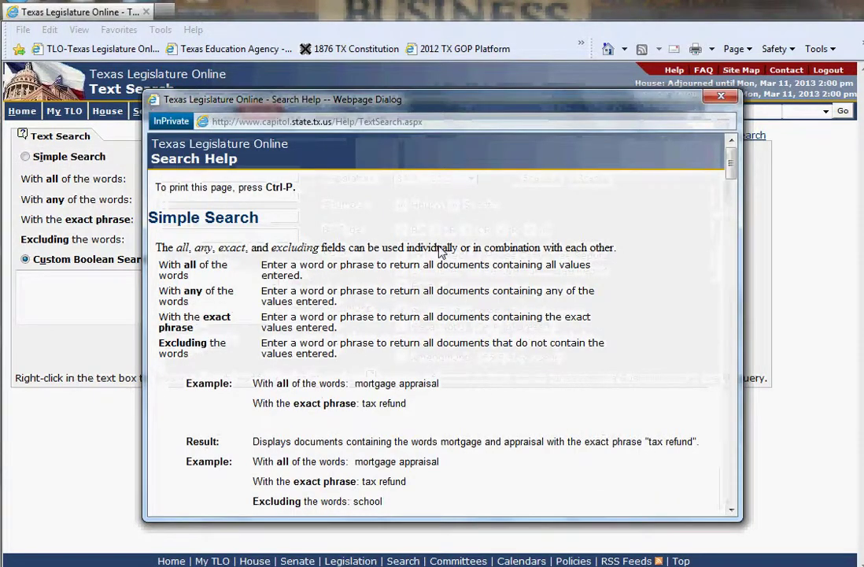
scroll(440, 253, "down", 10)
scroll(440, 252, "down", 15)
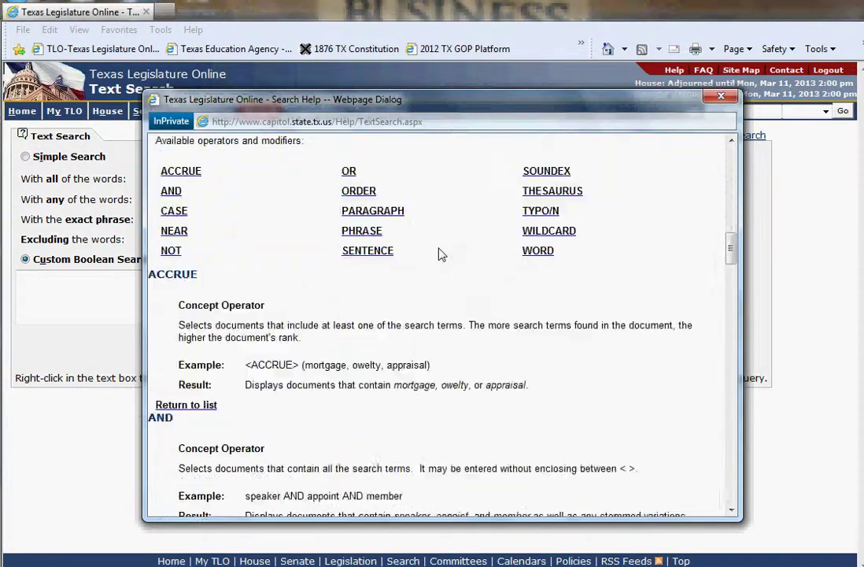
scroll(432, 266, "down", 3)
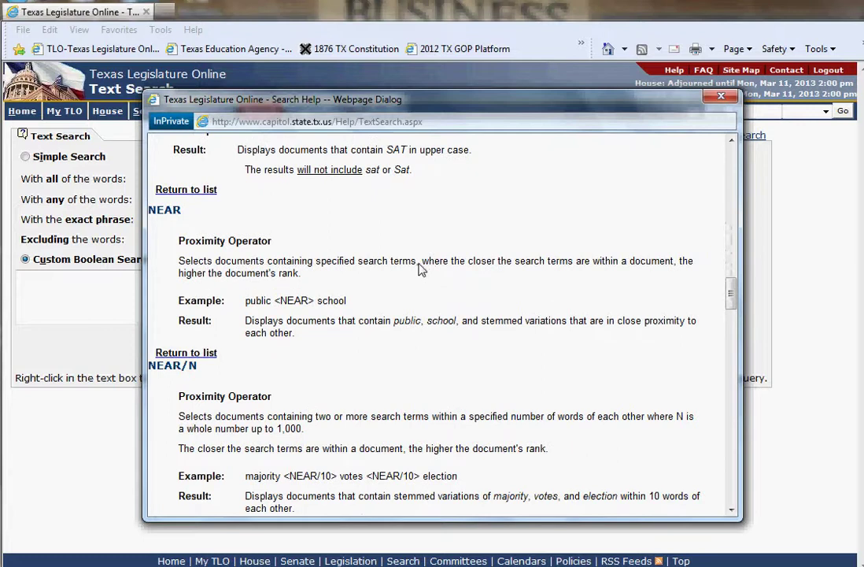
scroll(421, 267, "down", 3)
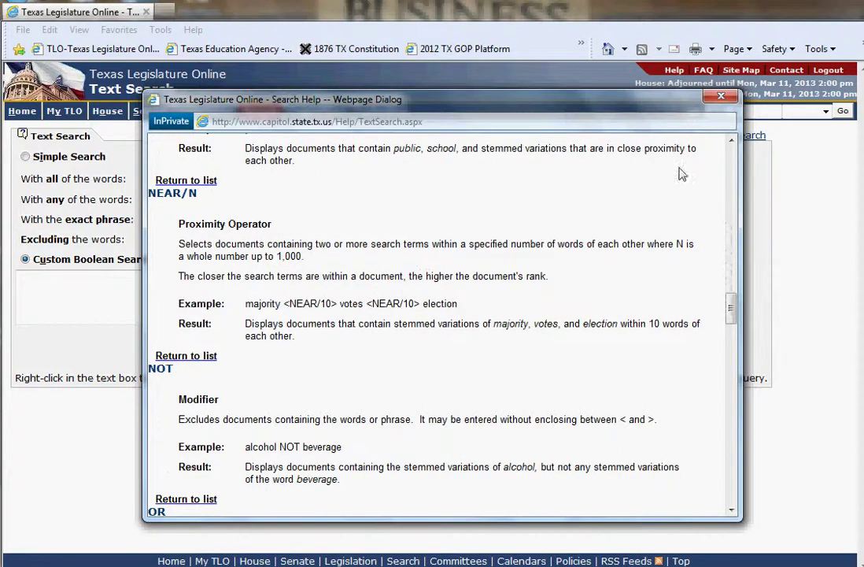
left_click(721, 95)
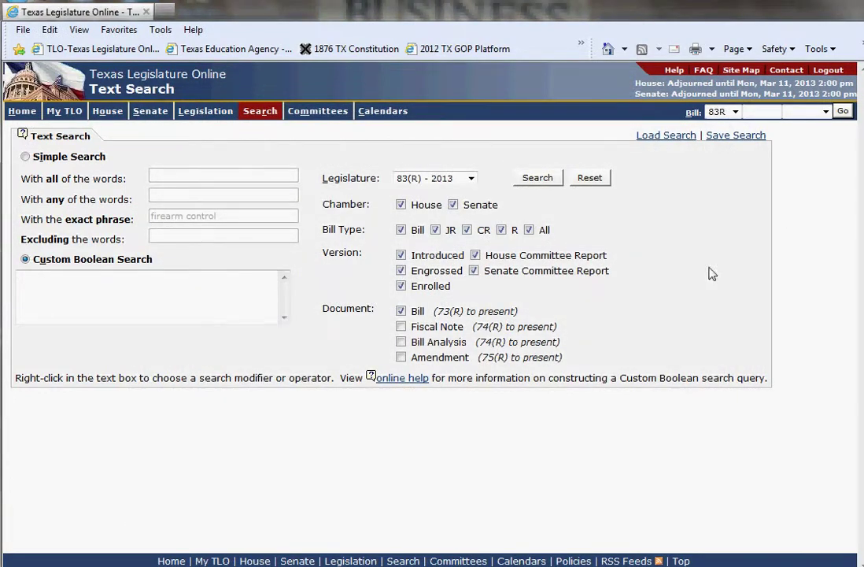